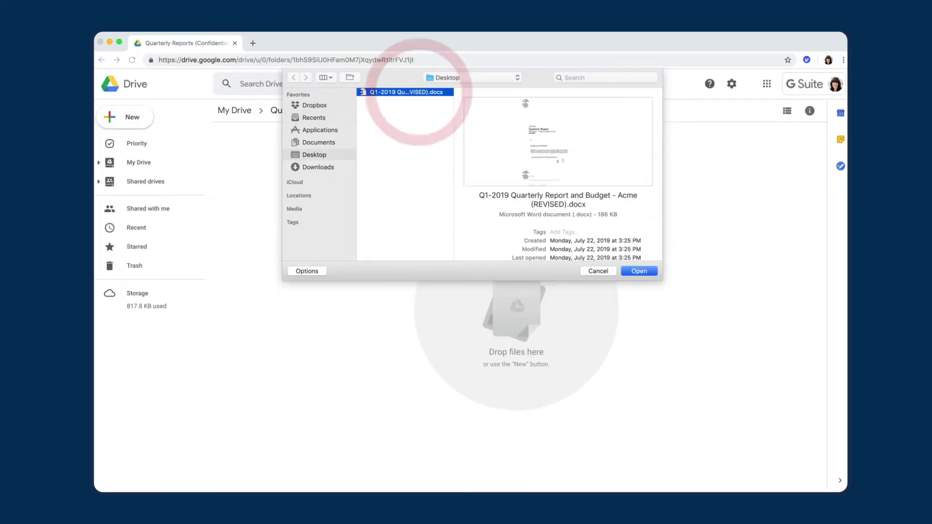
Confirm the Q1-2019 Quarterly Report .docx from the Desktop for upload
left_click(639, 271)
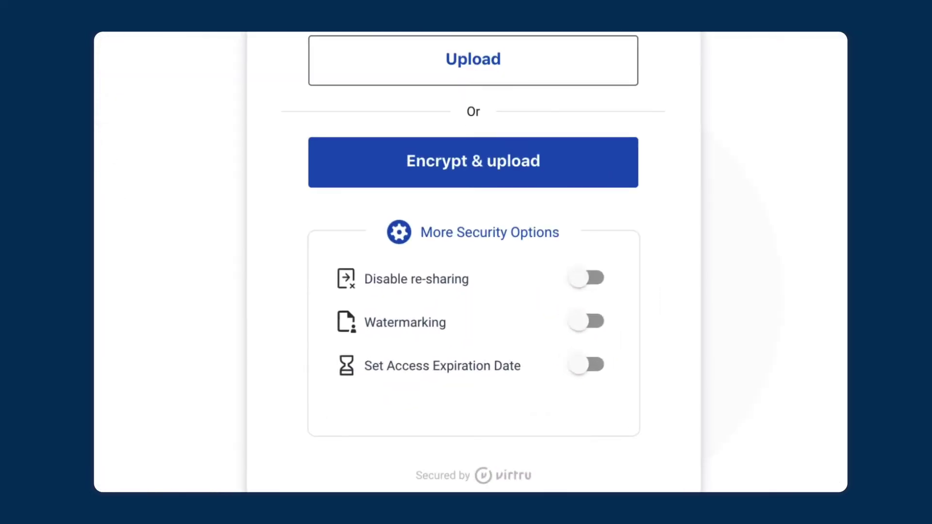
Turn on Disable re-sharing and Watermarking in the Virtru security options
left_click(586, 278)
left_click(587, 321)
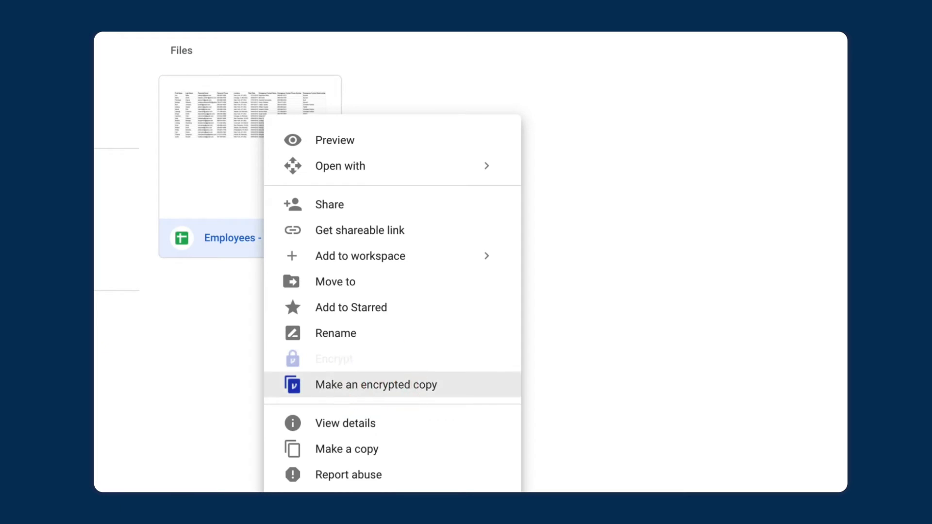
Make an encrypted copy of the Employees - 2019 sheet
left_click(378, 383)
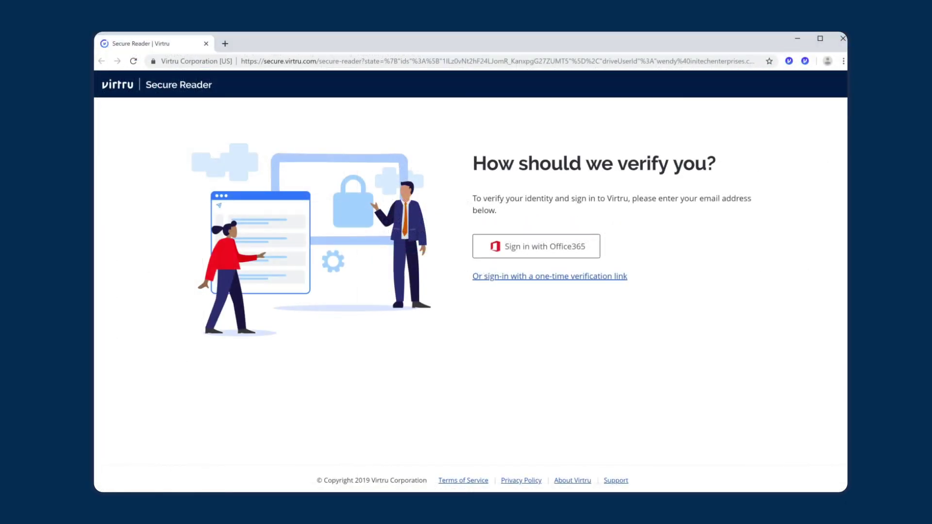
Verify the collaborator's identity with their Office365 account
left_click(579, 246)
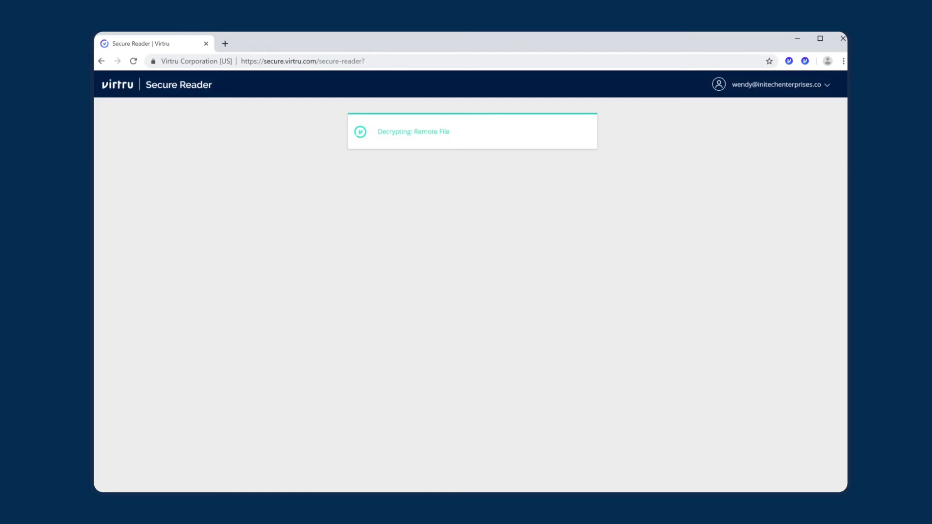
scroll(472, 307, "down", 3)
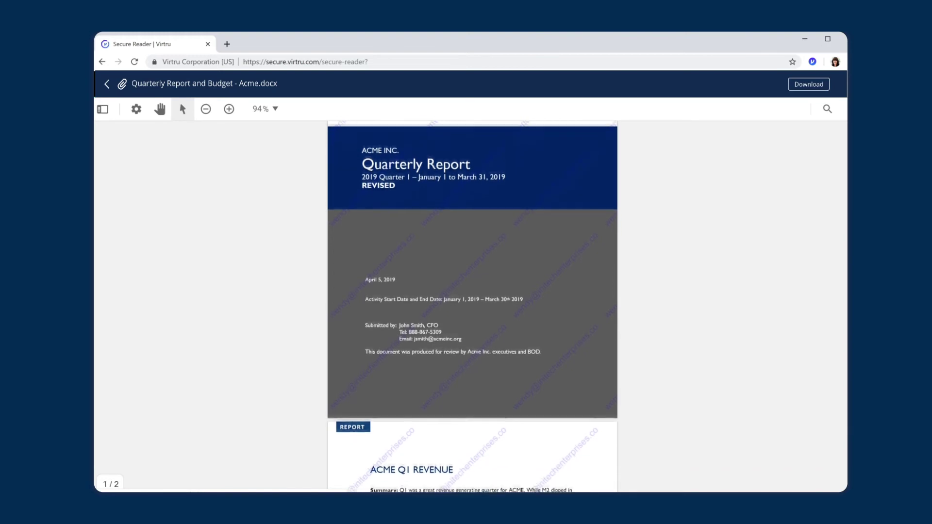
scroll(472, 306, "down", 2)
scroll(471, 306, "down", 2)
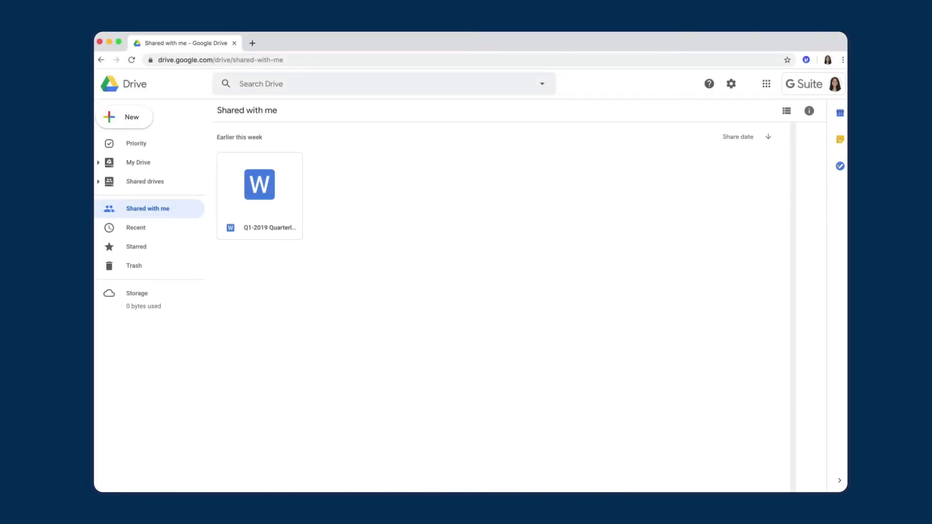
Open the shared Q1-2019 Quarterly Report .tdf from Shared with me
double_click(260, 199)
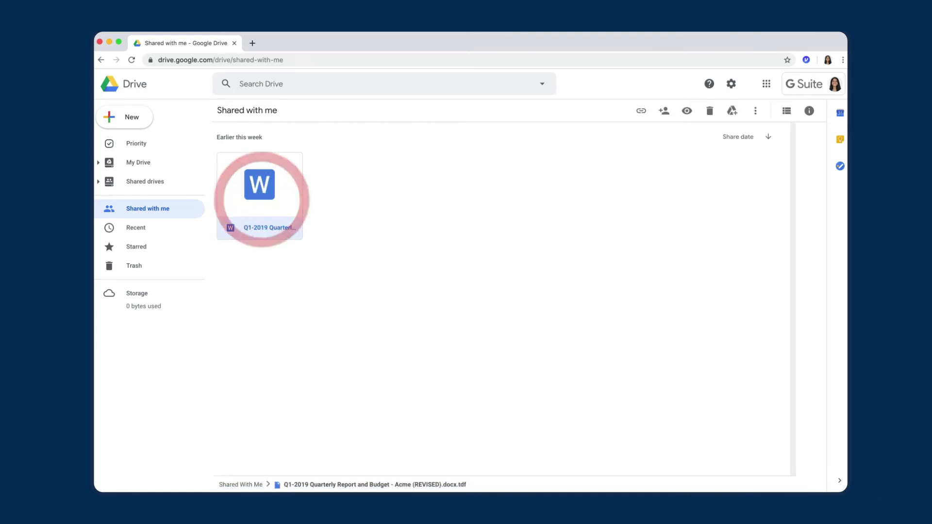